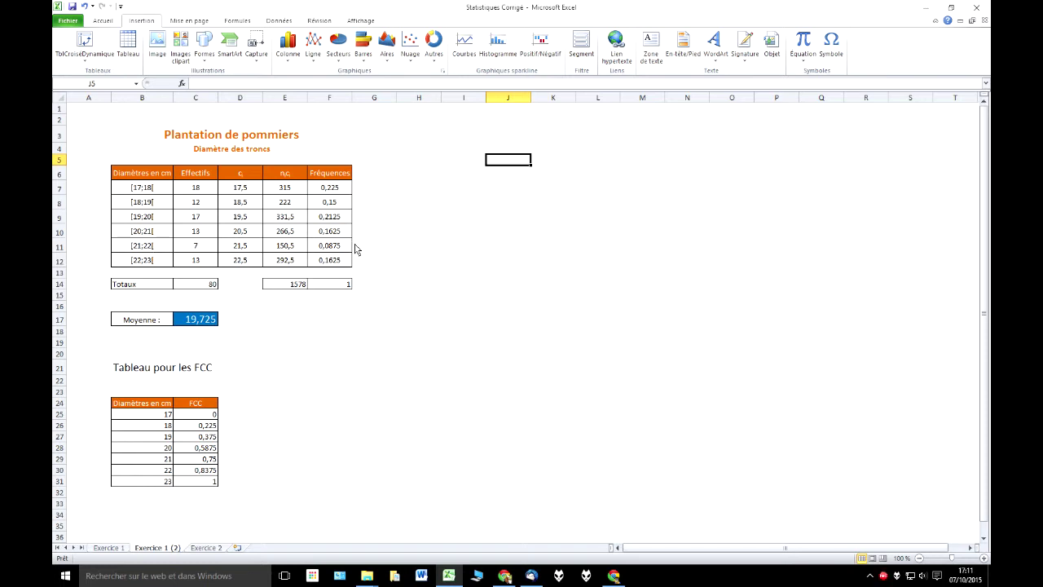
Insert a clustered column chart of B6:B12 and F6:F12, placed right of the table.
drag(150, 175, 148, 262)
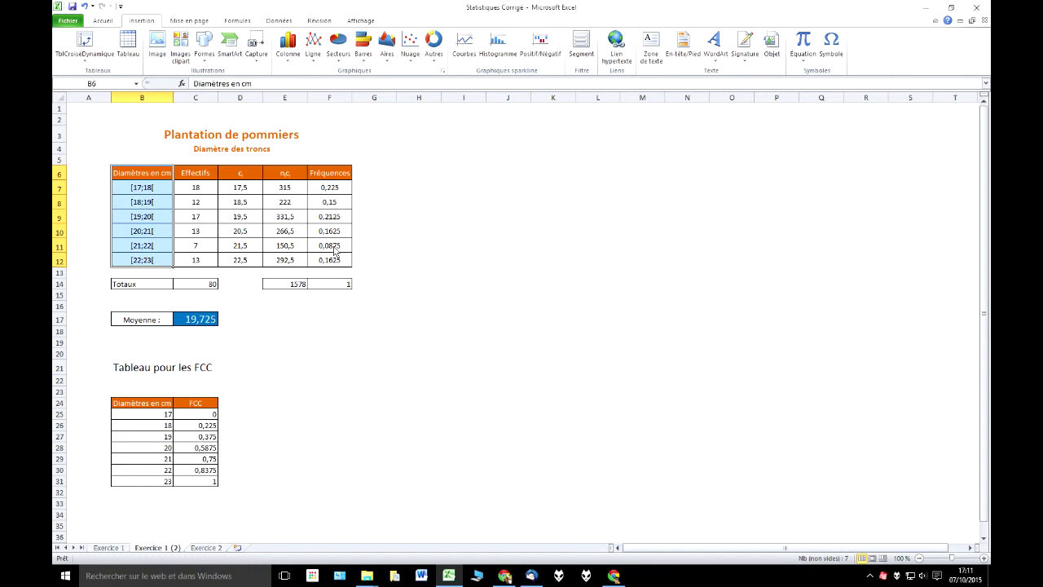
ctrl+drag(331, 176, 330, 263)
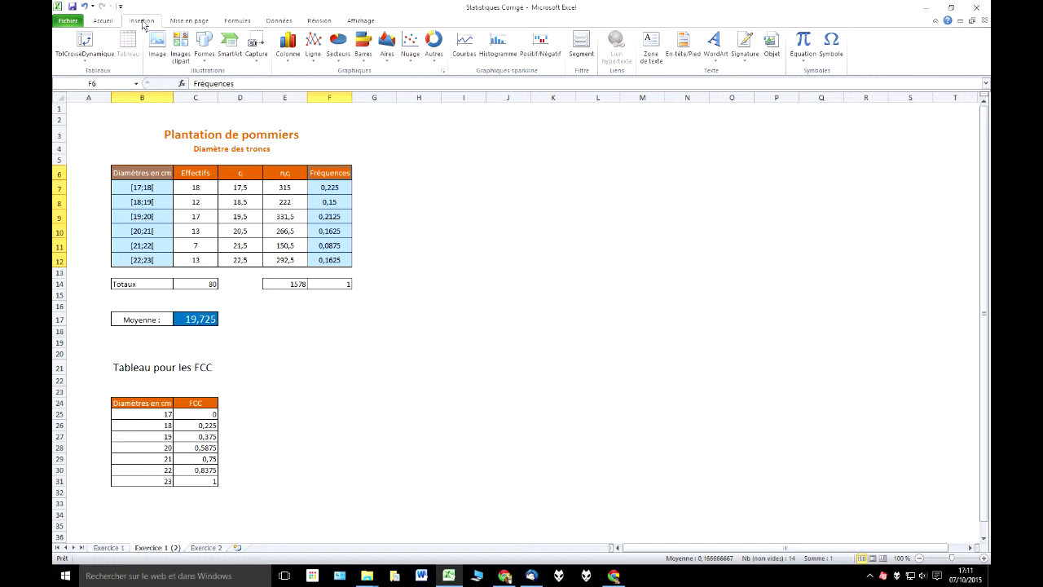
click(295, 65)
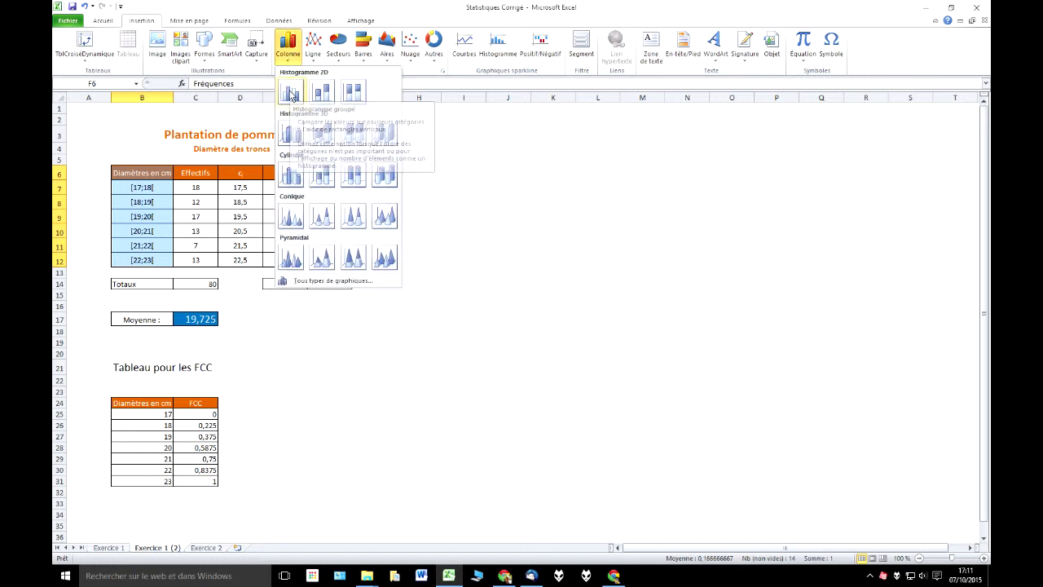
click(291, 94)
drag(627, 273, 646, 172)
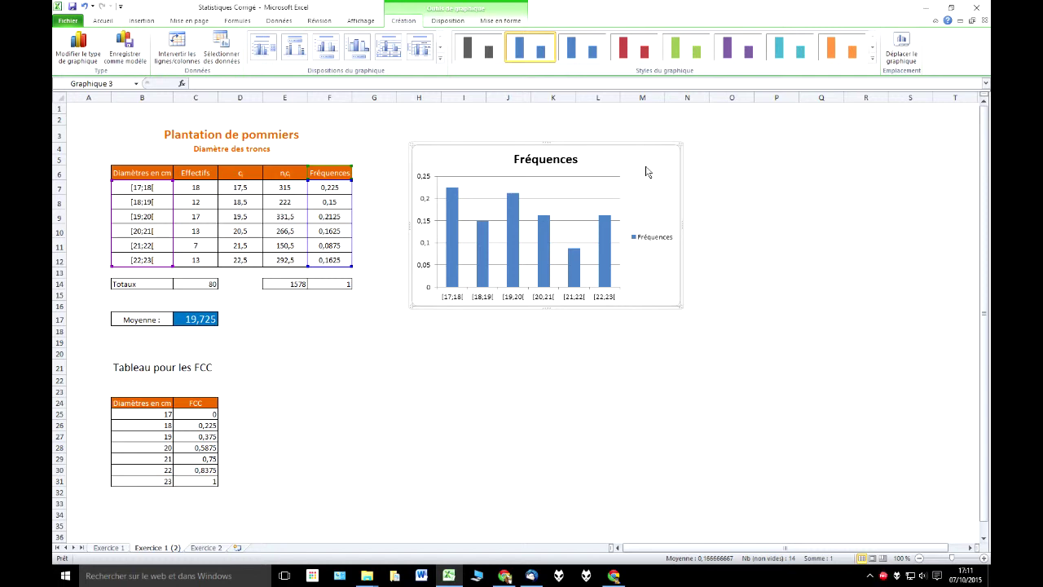
Set the Fréquences bars' gap width to 0 % so the columns touch.
click(452, 212)
double_click(452, 210)
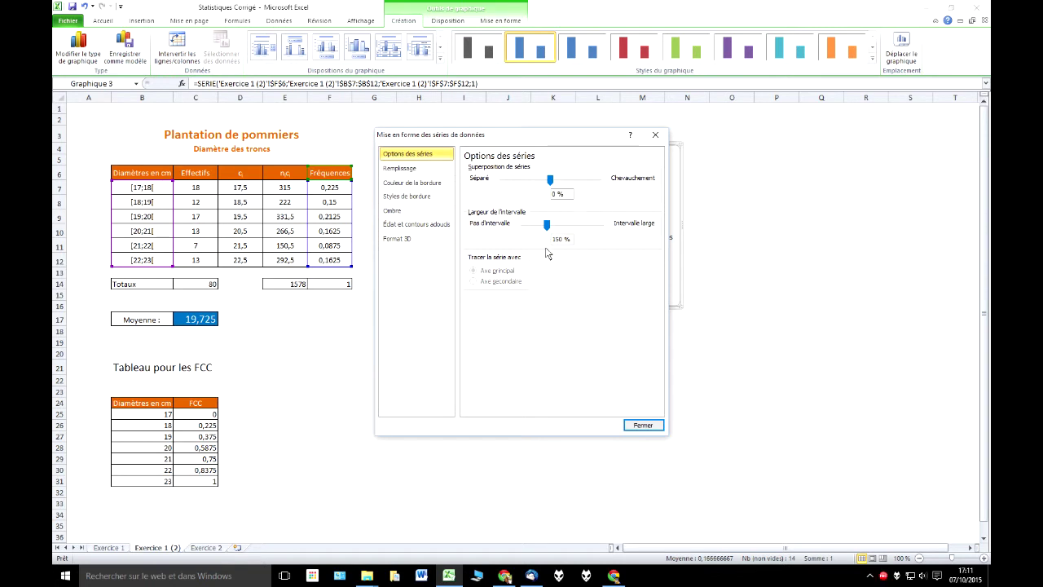
drag(548, 227, 520, 228)
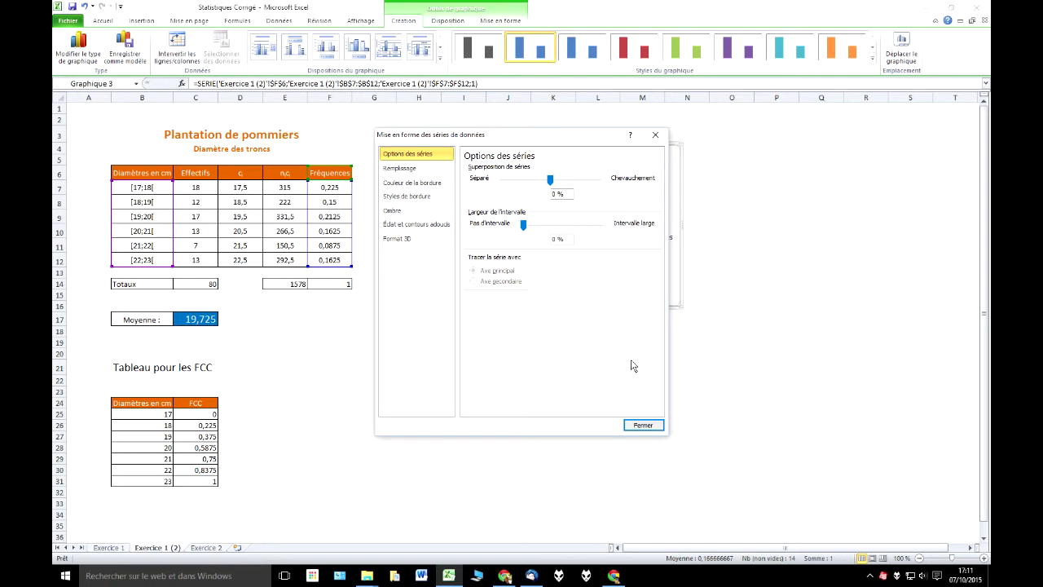
click(639, 425)
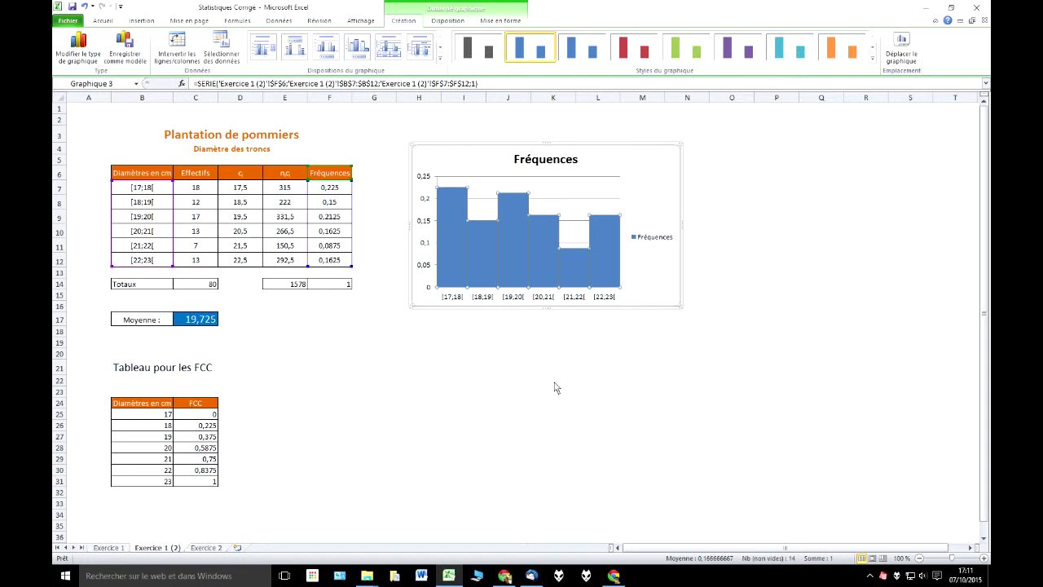
mouse_move(455, 268)
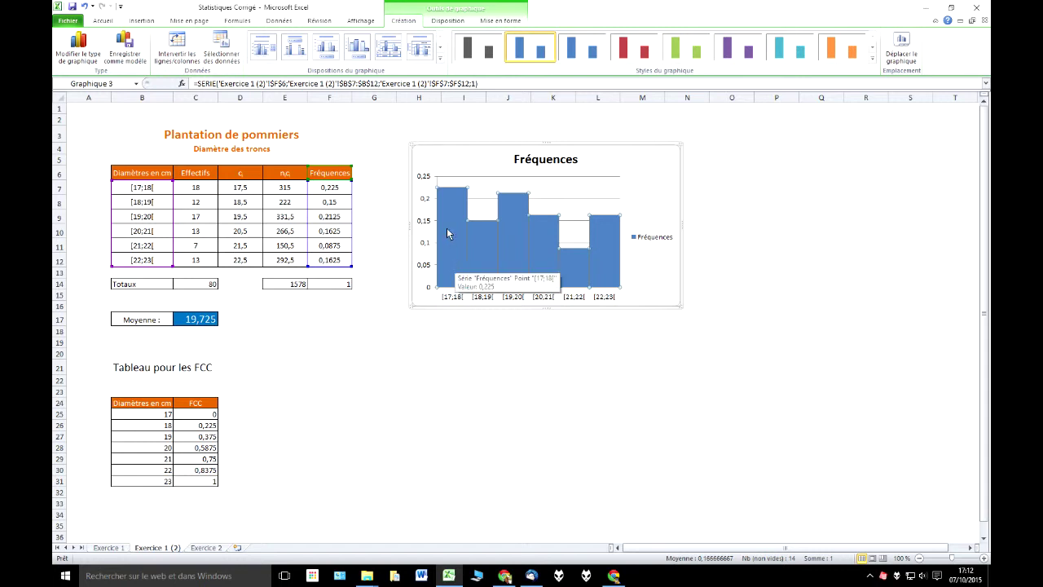
click(553, 368)
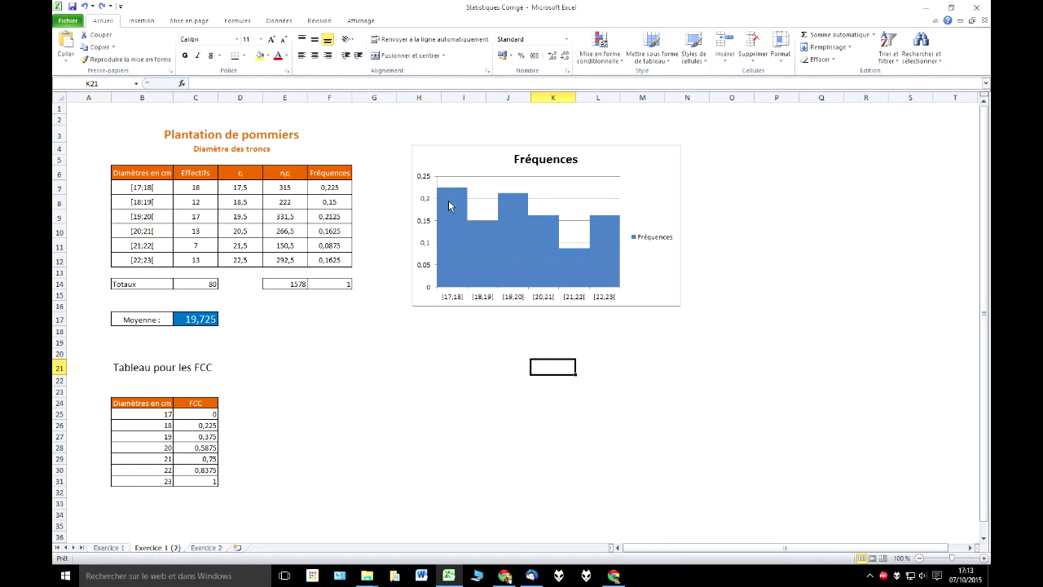
mouse_move(512, 231)
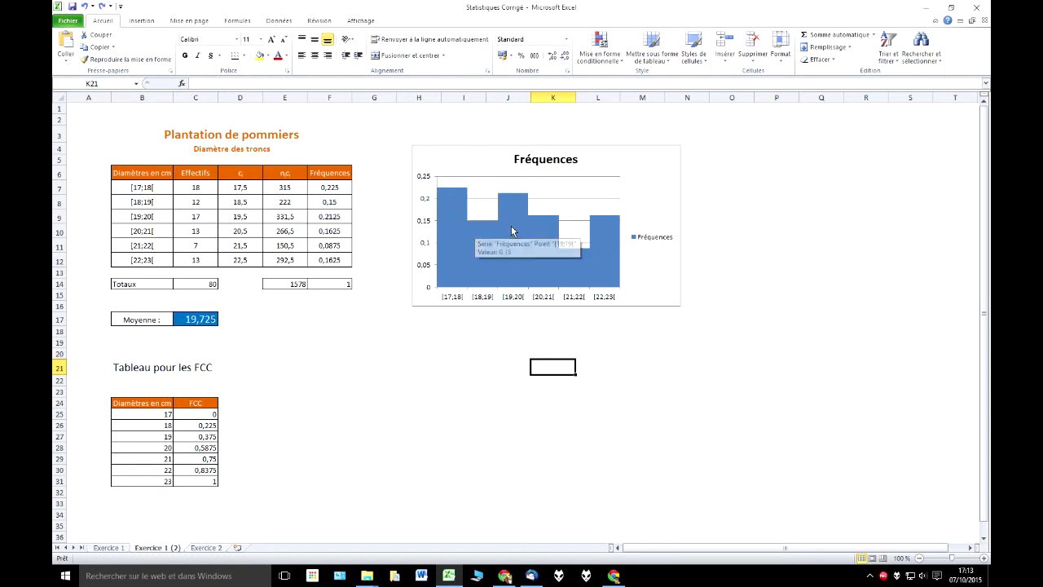
mouse_move(454, 224)
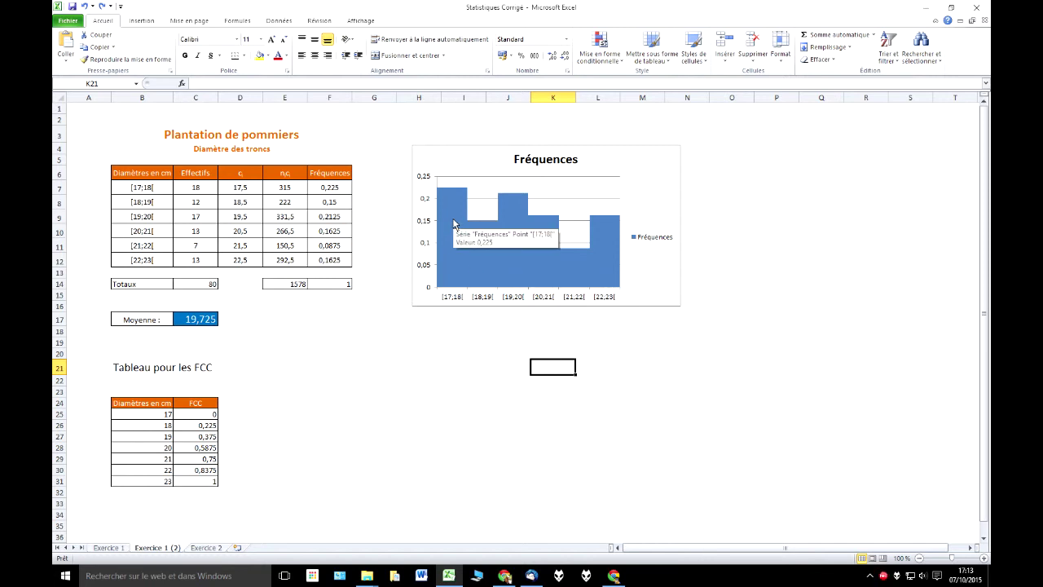
Fill the histogram bars with a wide downward diagonal hatch pattern.
double_click(454, 224)
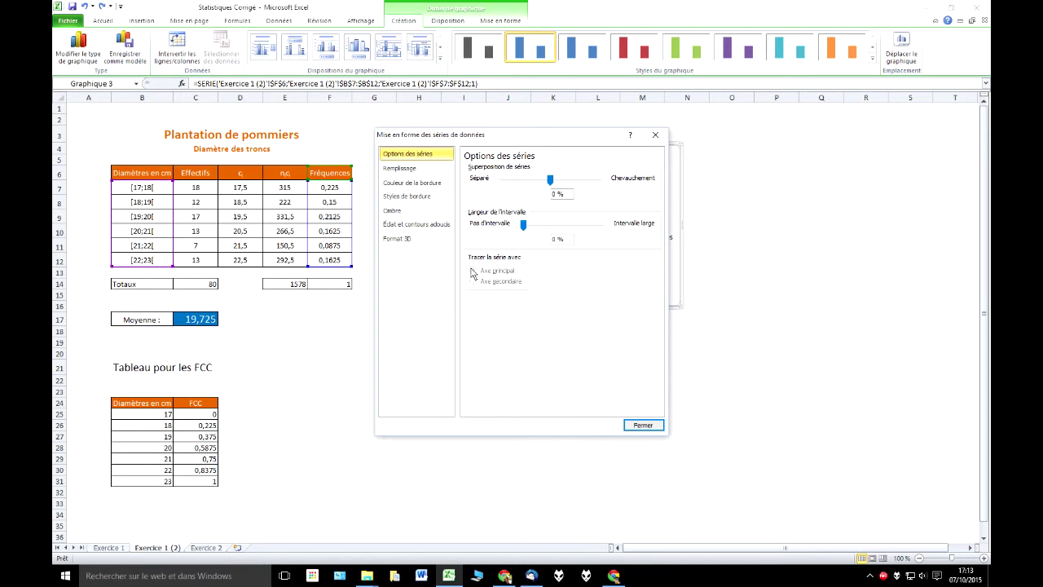
drag(548, 142, 535, 312)
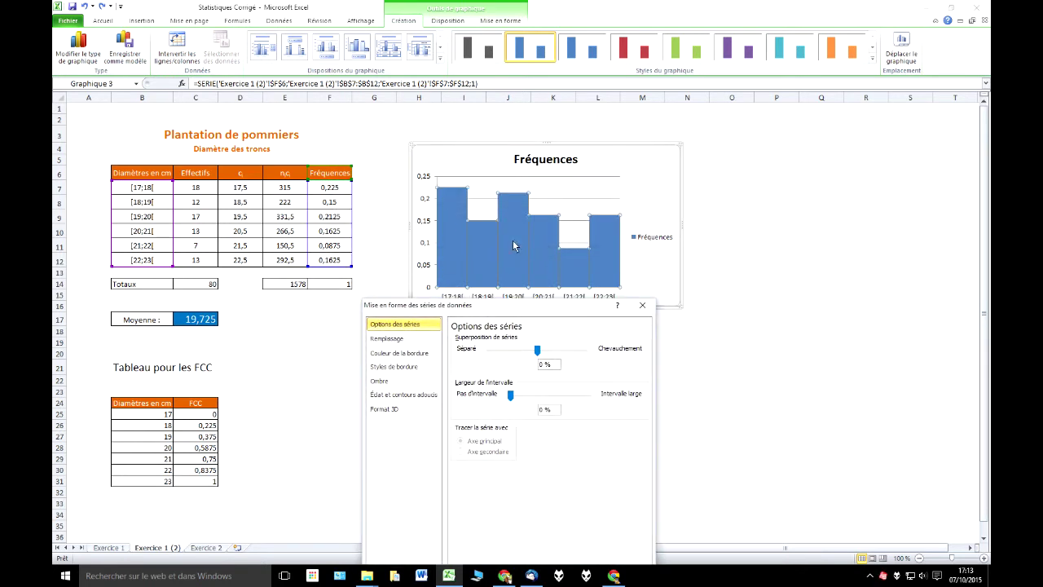
drag(507, 312, 522, 149)
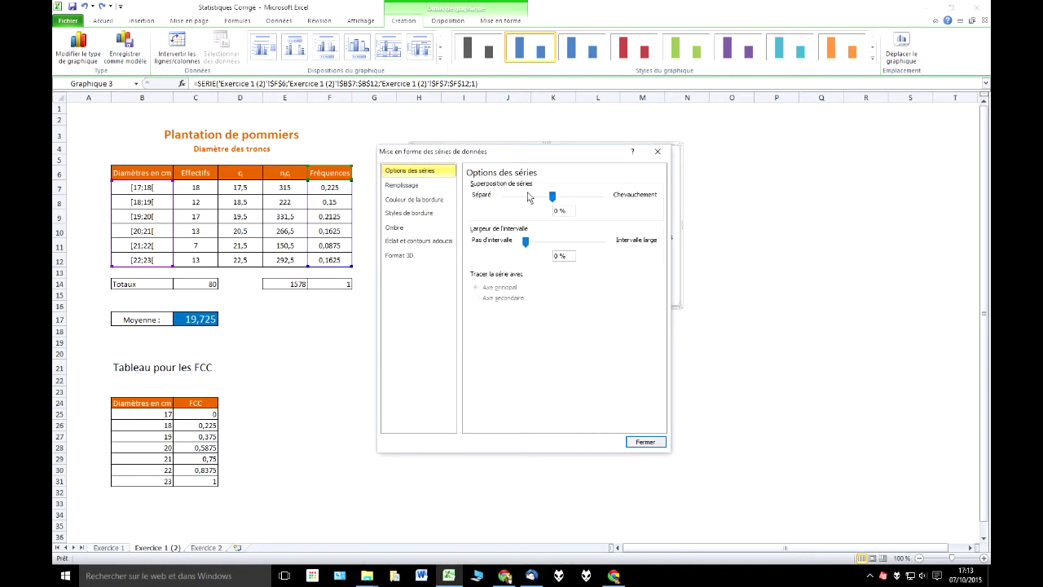
click(403, 186)
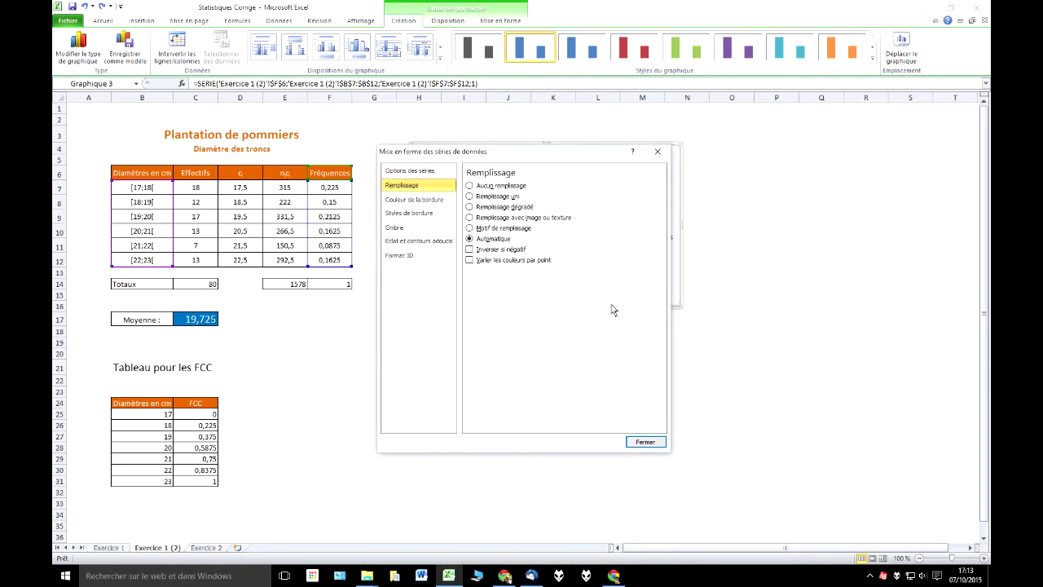
click(491, 229)
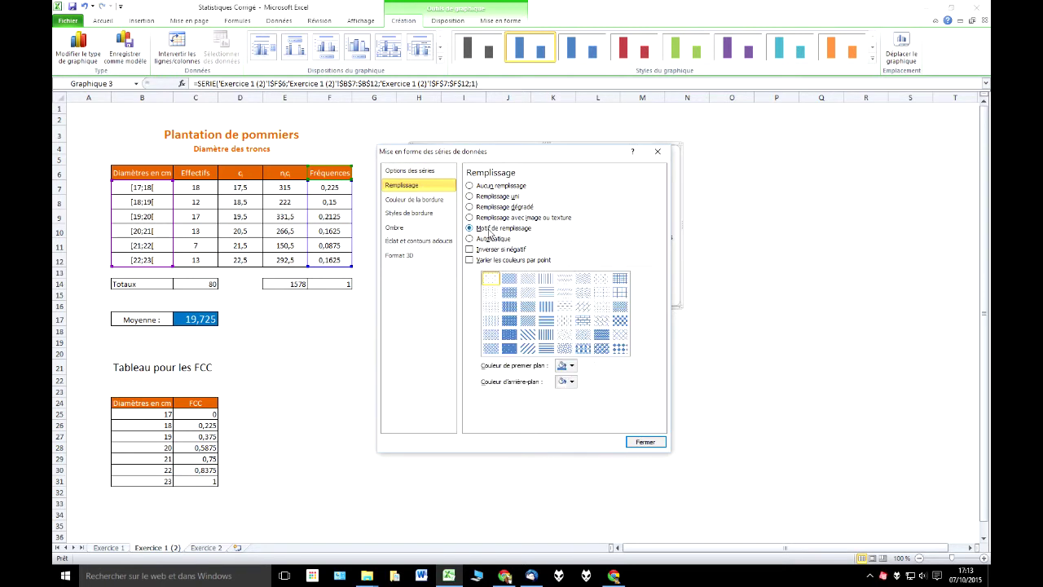
click(531, 335)
Give the histogram bars a solid outline.
click(440, 207)
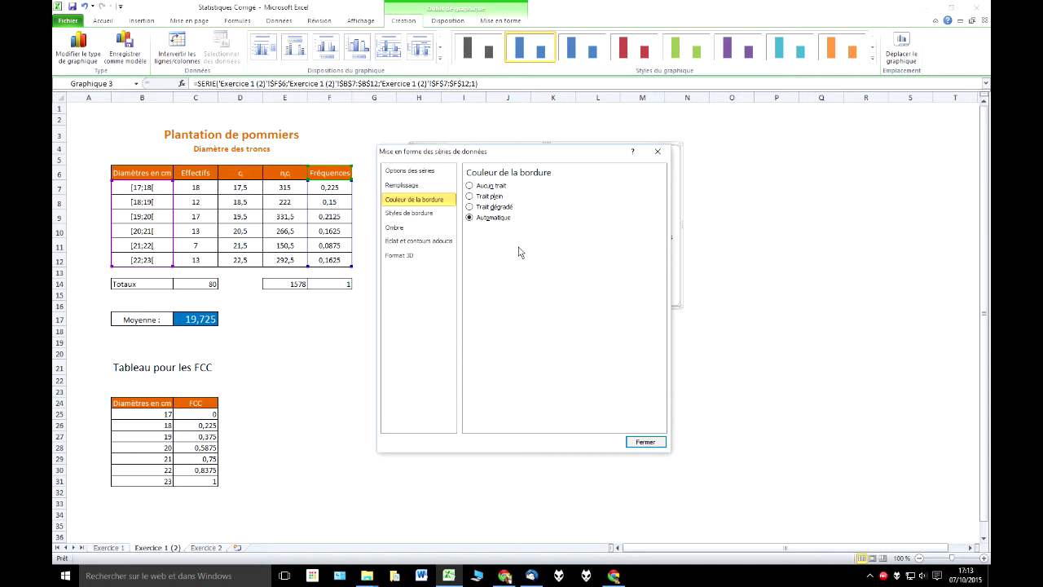
click(484, 199)
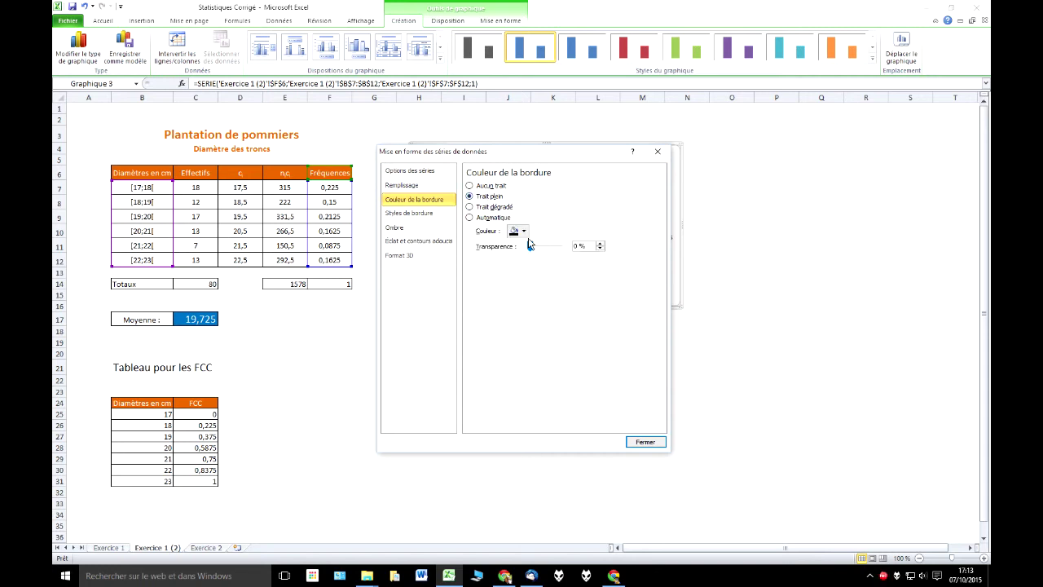
click(640, 442)
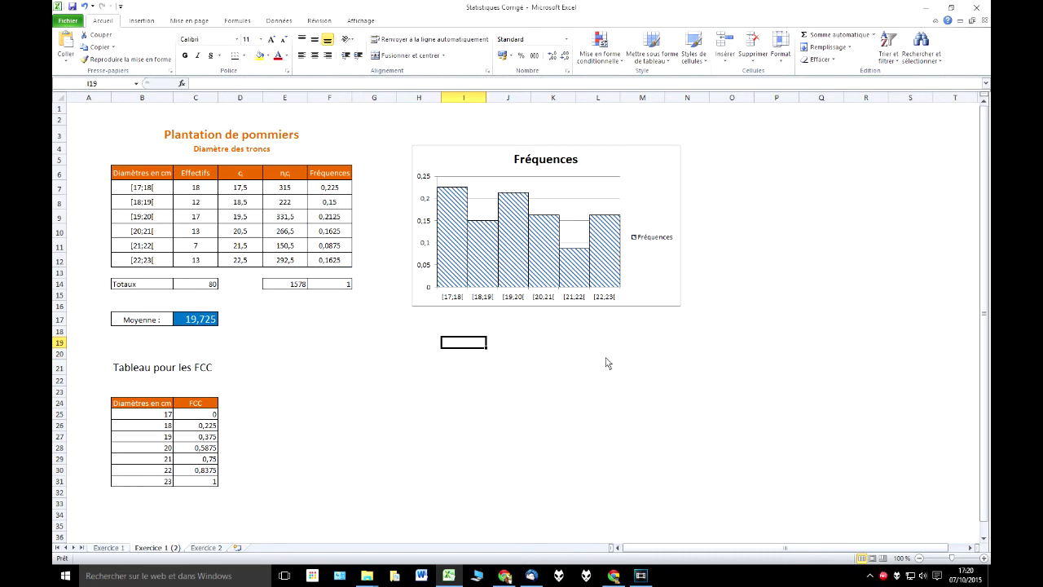
Change the chart title from 'Fréquences' to 'Diamètre des troncs'.
click(556, 163)
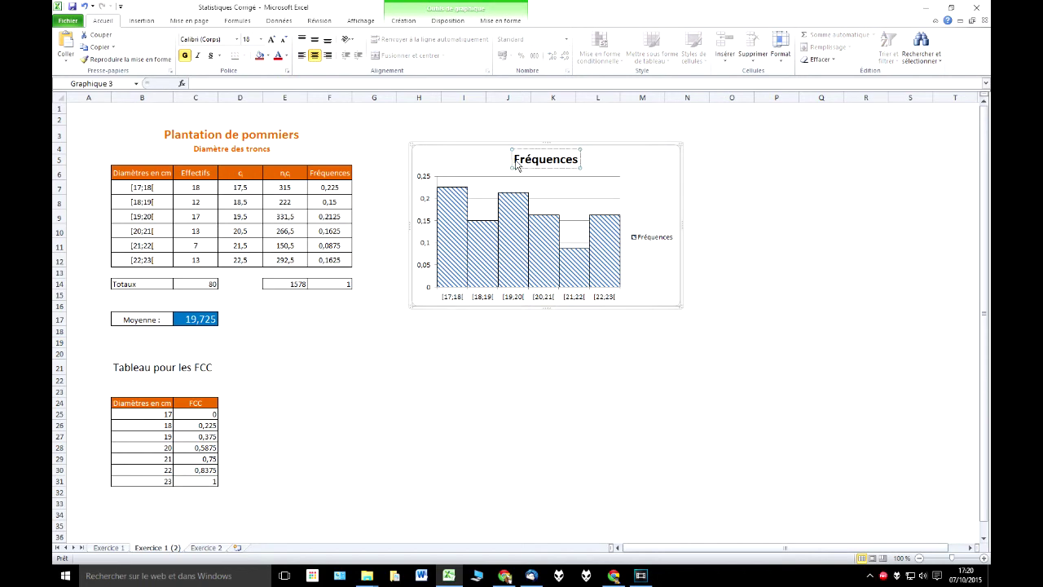
drag(512, 163, 593, 168)
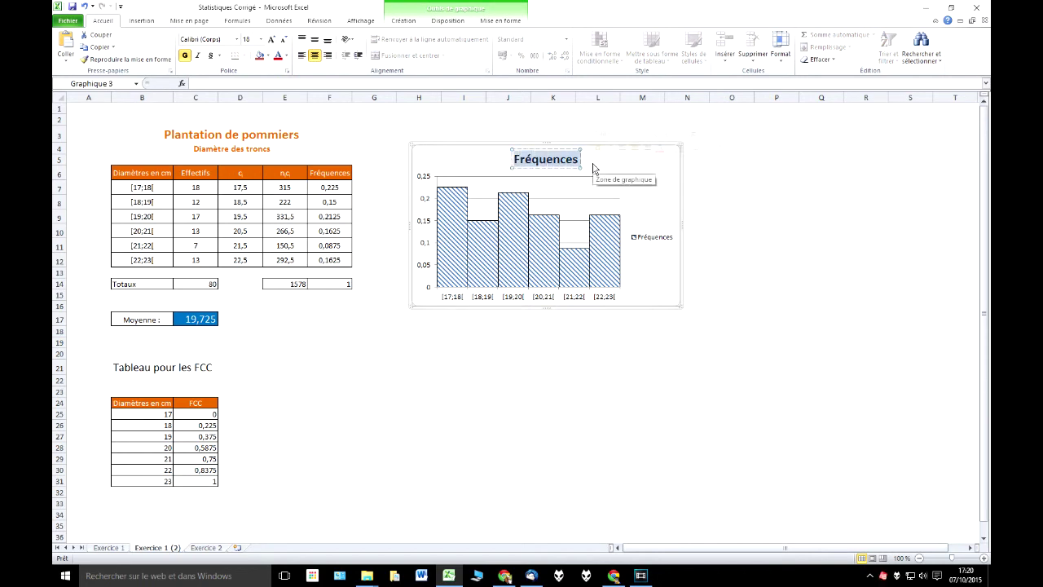
text(Diamètre des tro)
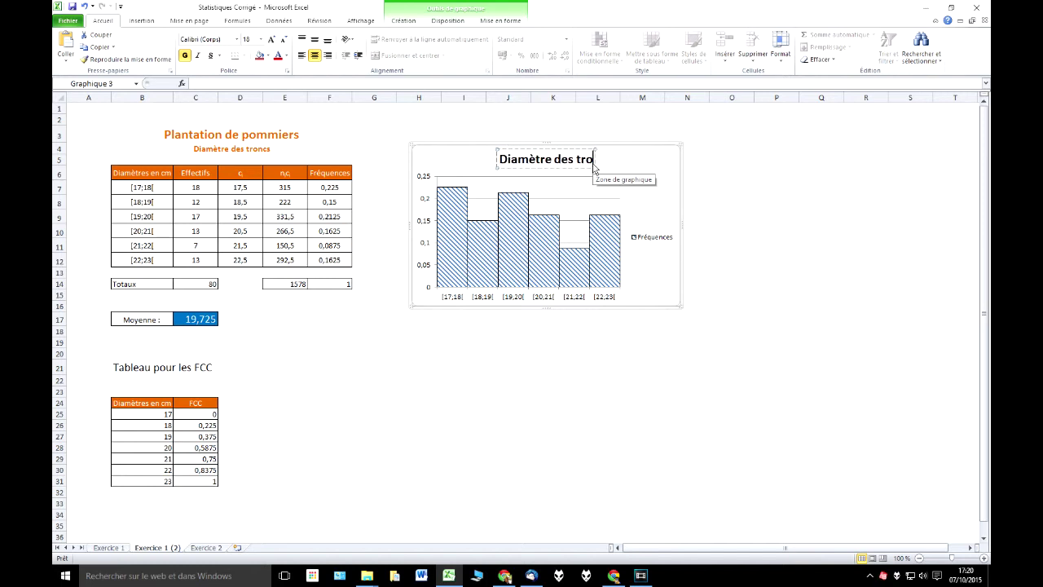
text(ncs)
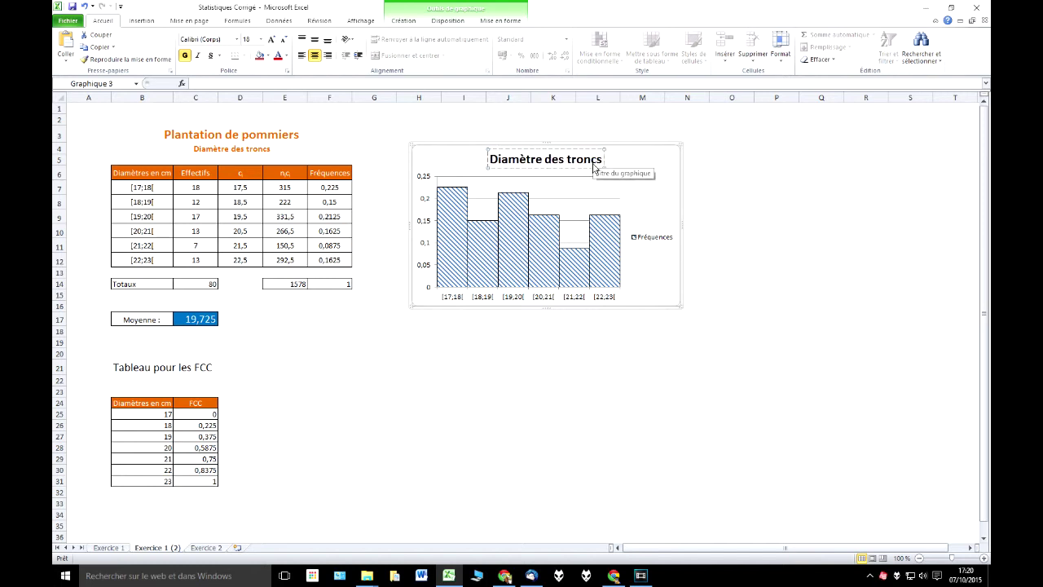
Delete the chart's Fréquences legend.
click(651, 239)
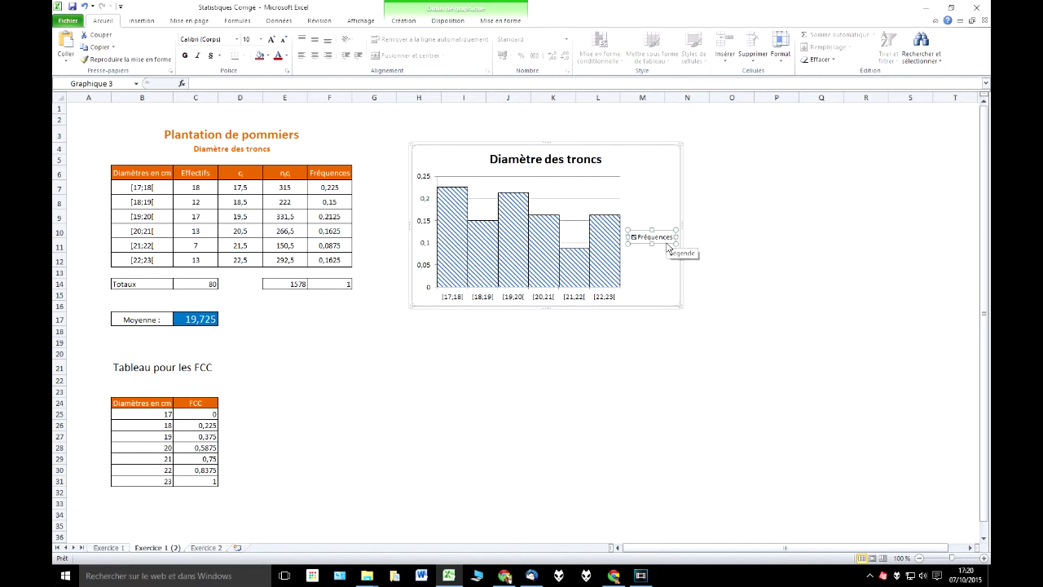
key(Delete)
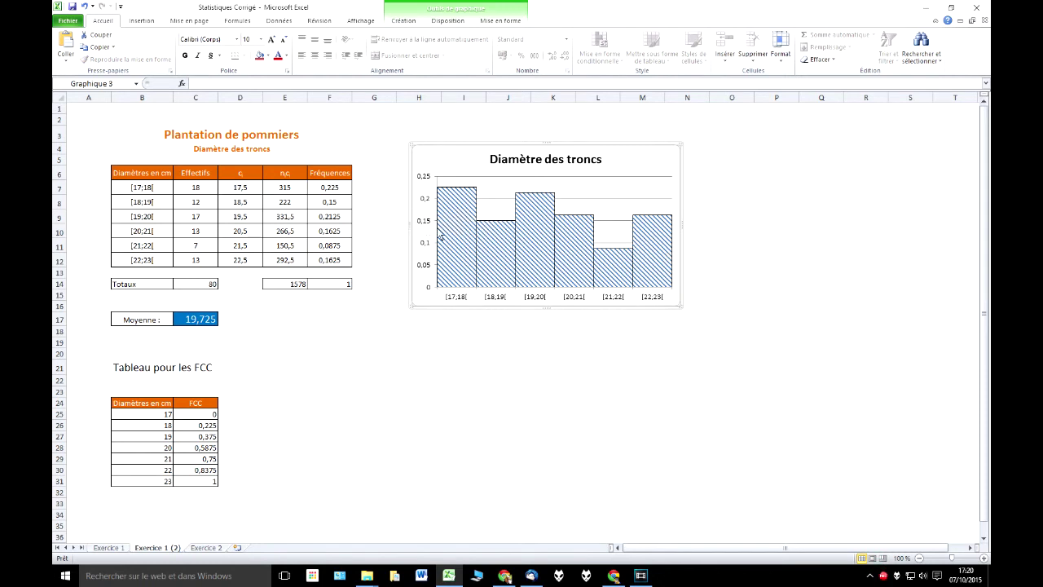
mouse_move(452, 220)
Add a rotated vertical axis title reading 'Fréquences'.
click(448, 21)
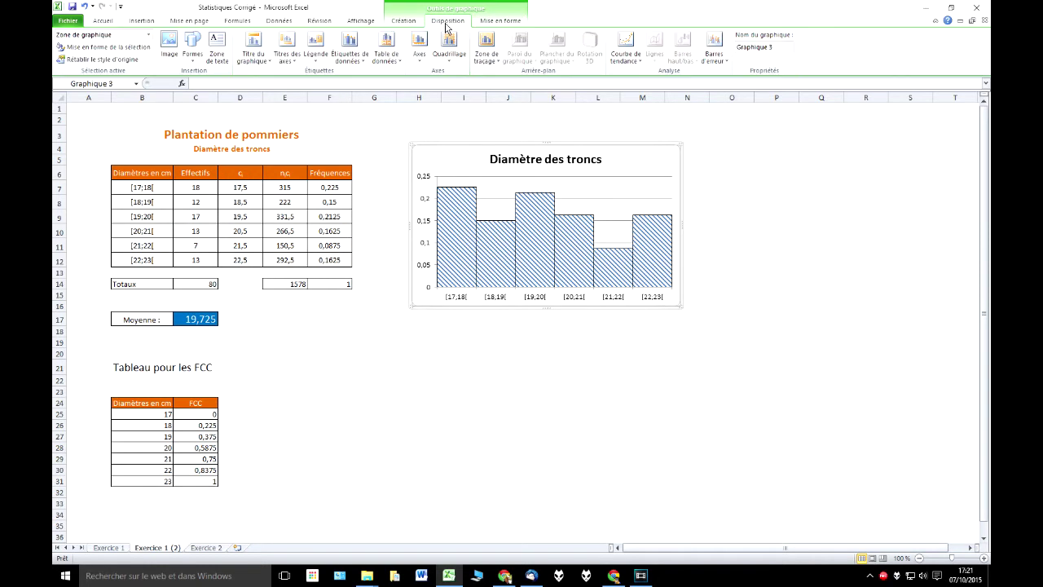
click(285, 51)
mouse_move(326, 88)
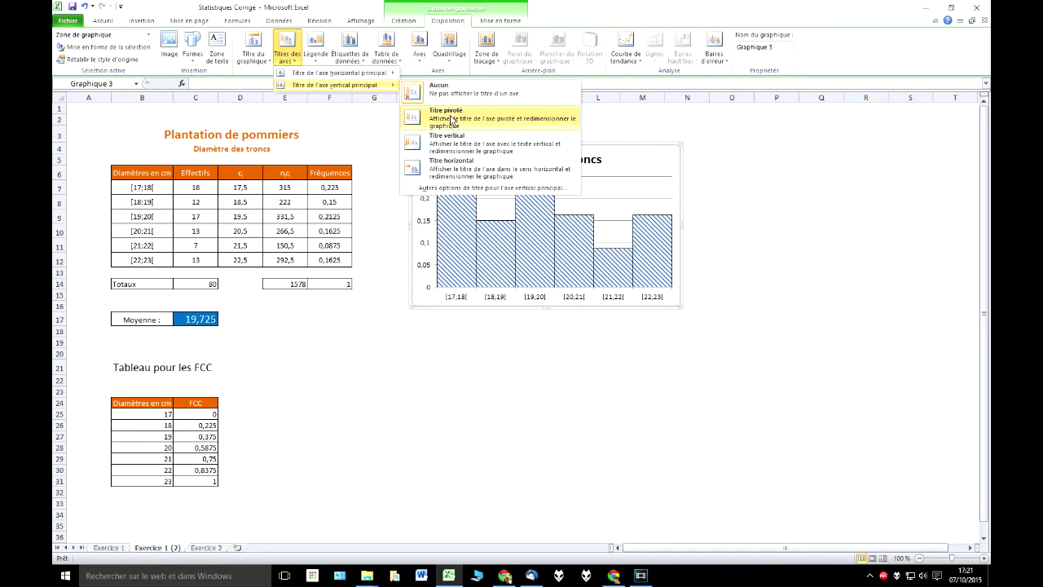
click(453, 120)
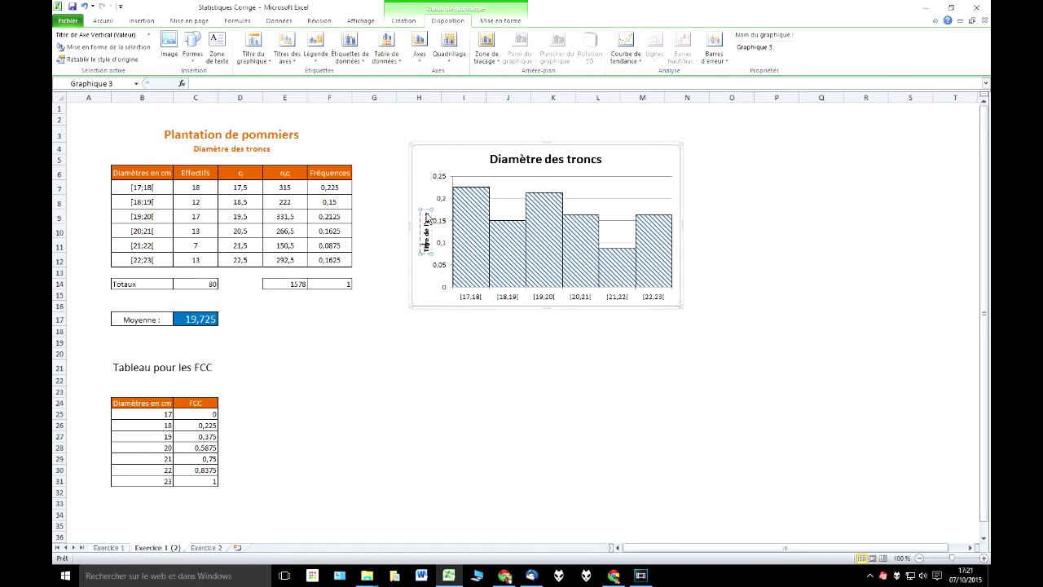
drag(425, 214, 426, 243)
text(Fr)
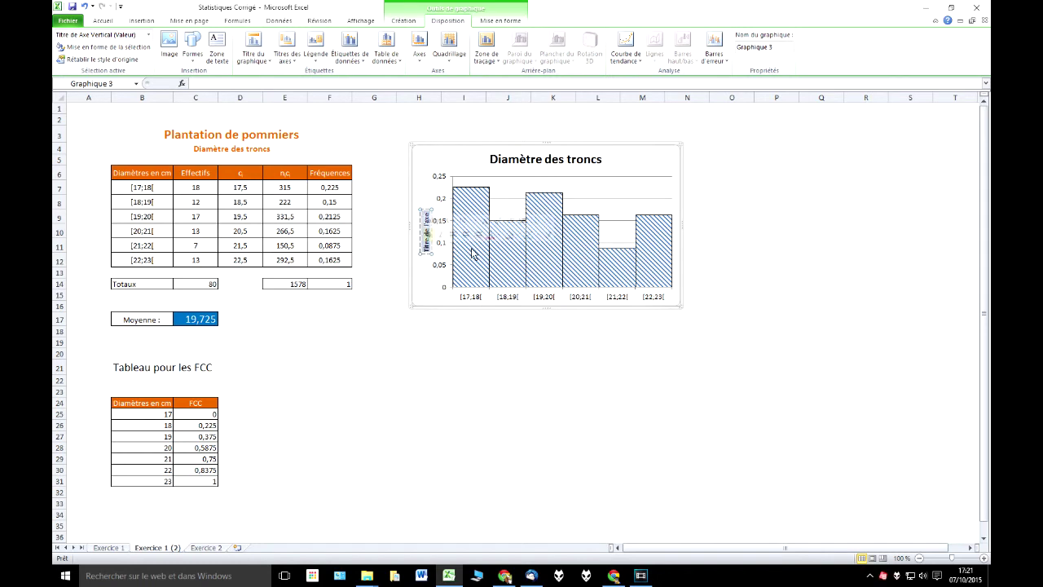
text(équence)
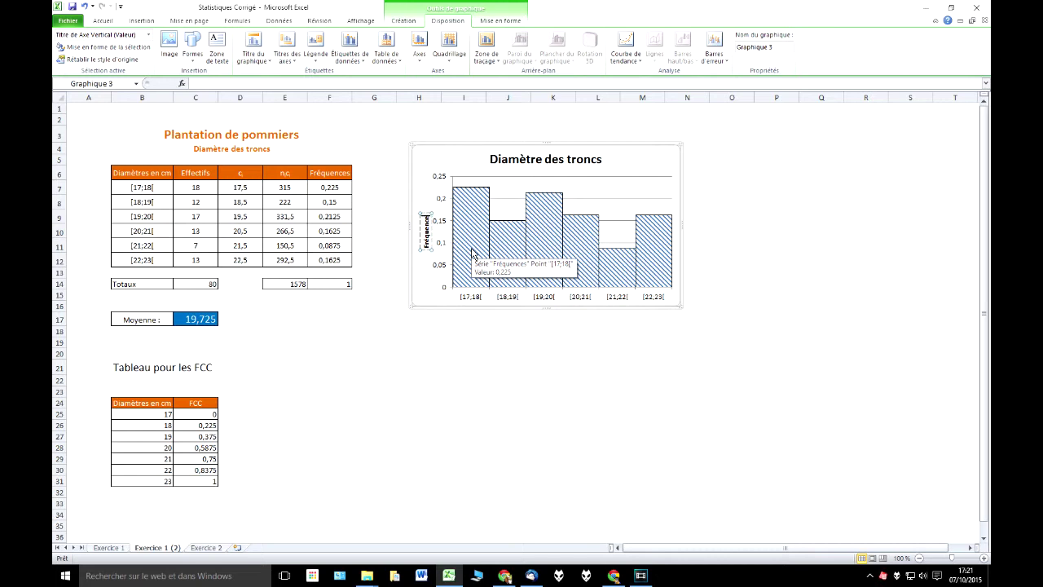
text(s)
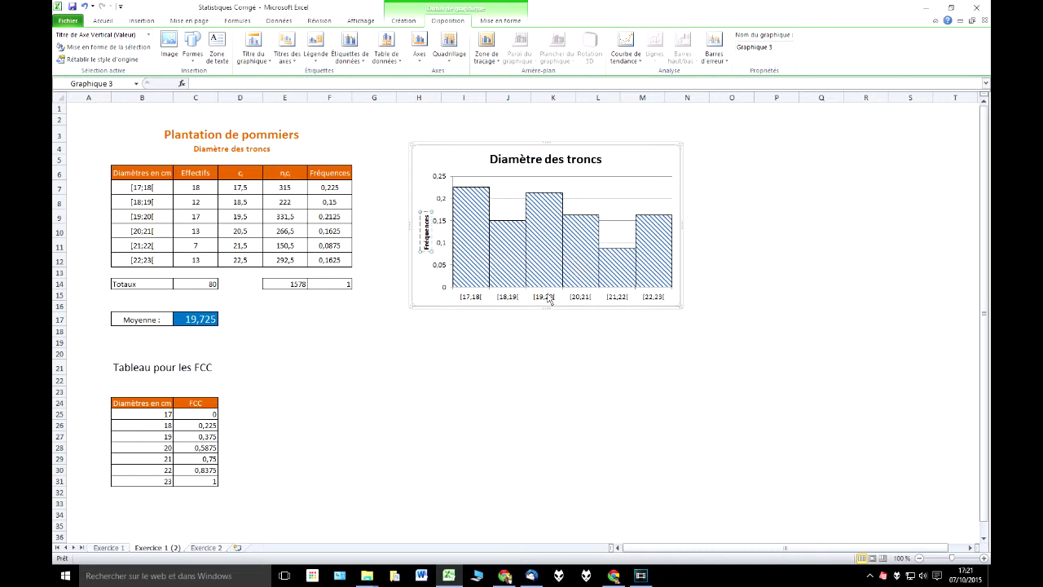
click(637, 305)
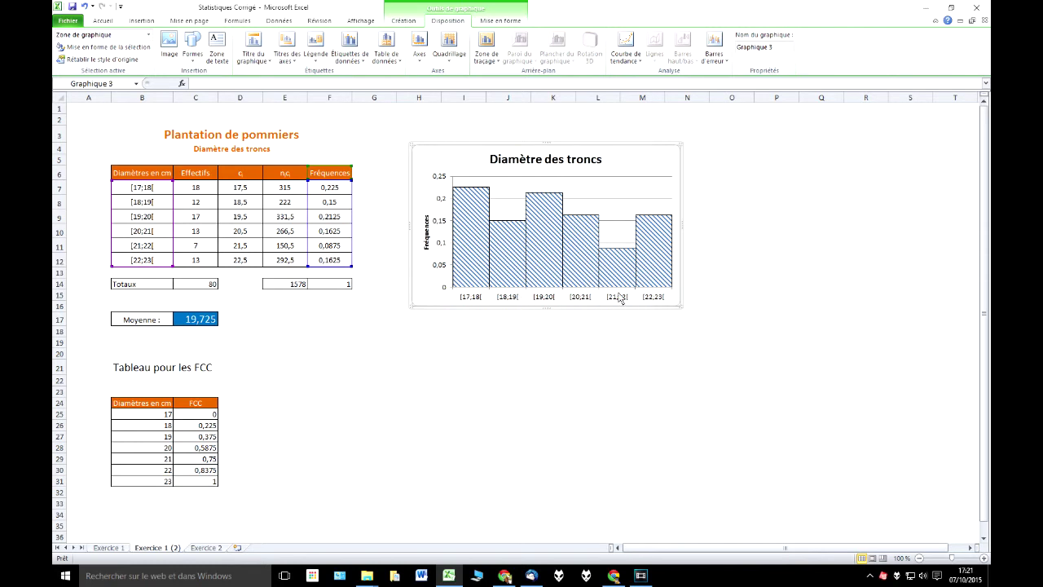
Nudge the 'Diamètre des troncs' title slightly right and leave the chart.
click(582, 167)
drag(581, 168, 599, 167)
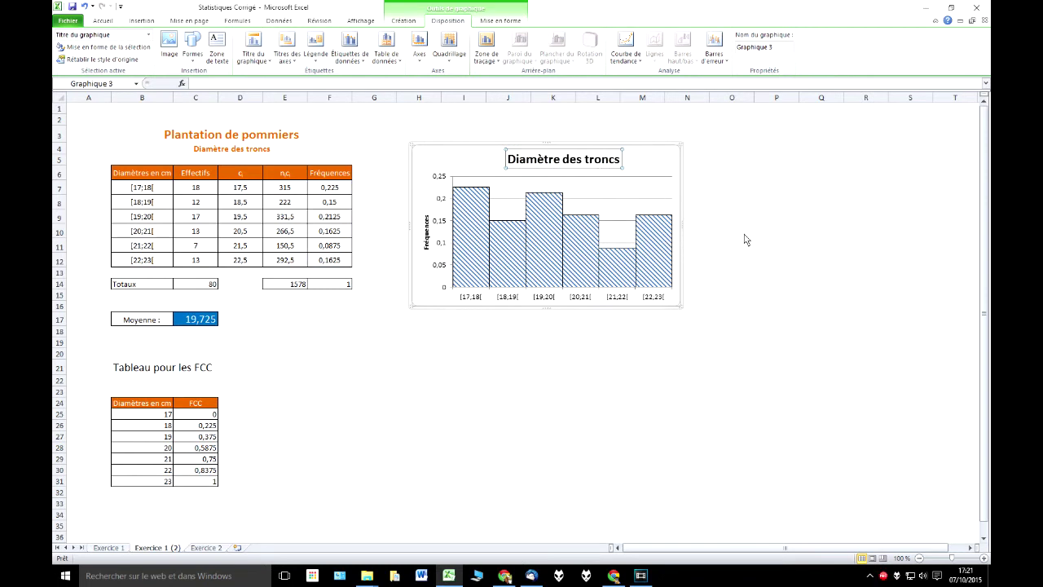
key(Escape)
key(Escape)
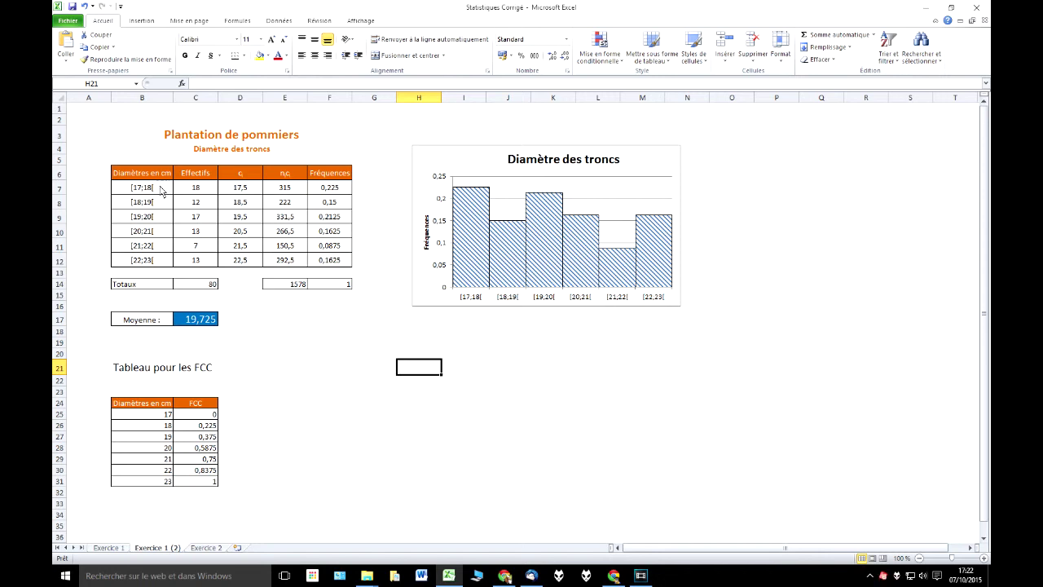
Select the FCC values in C25:C31 of the lower table.
drag(159, 189, 159, 261)
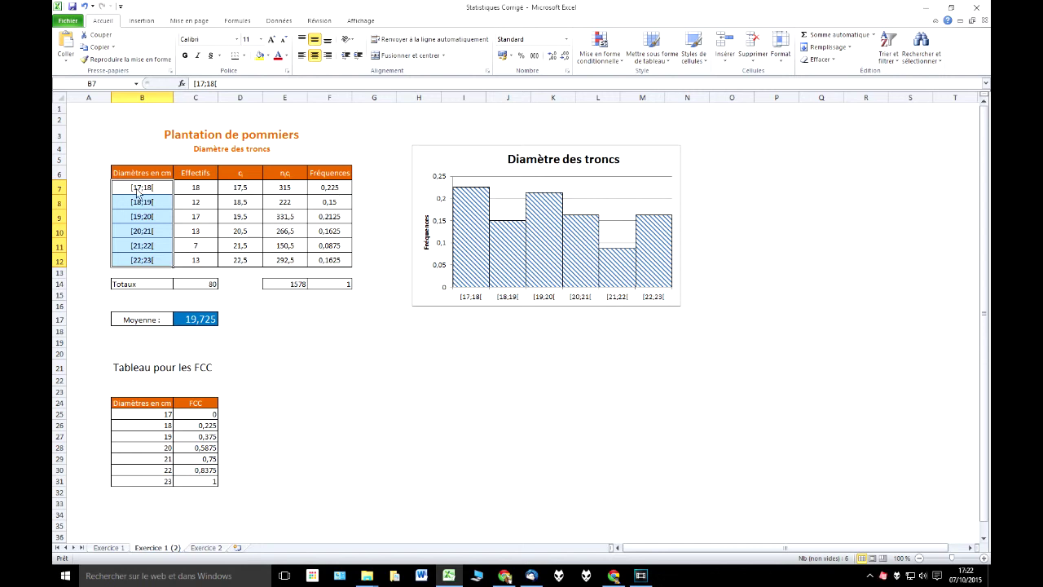
click(152, 192)
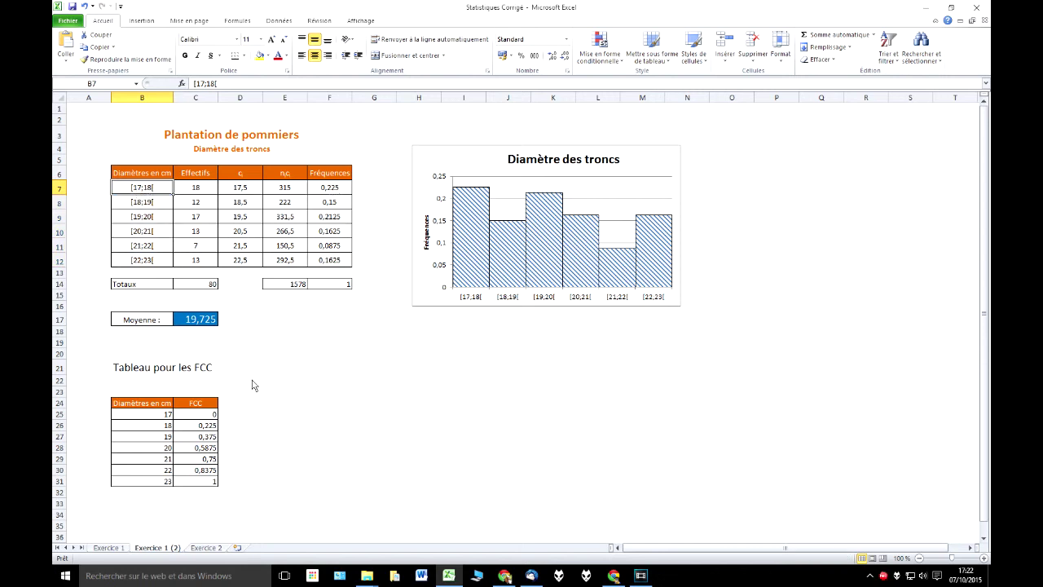
click(167, 415)
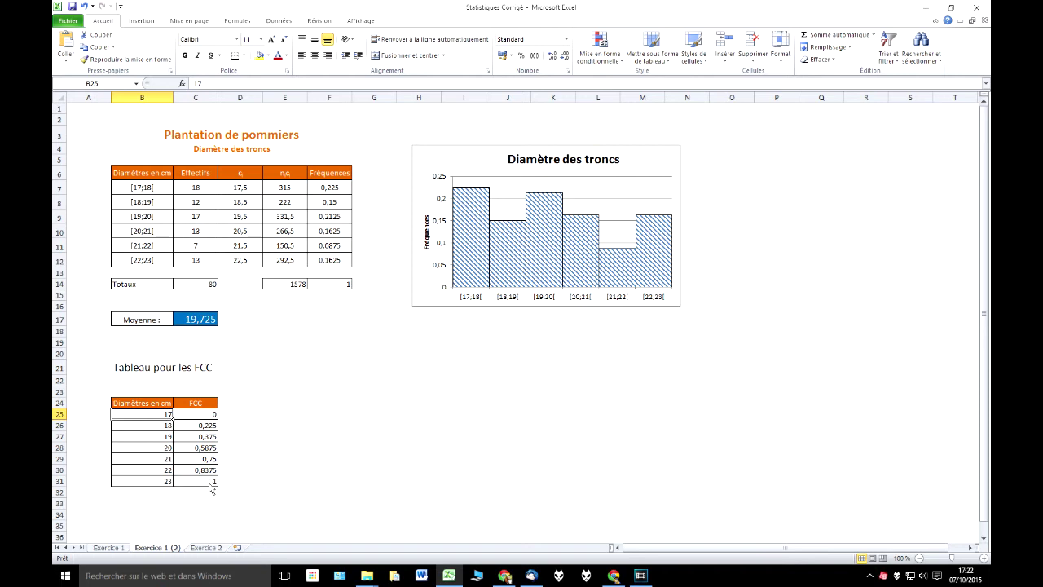
click(201, 416)
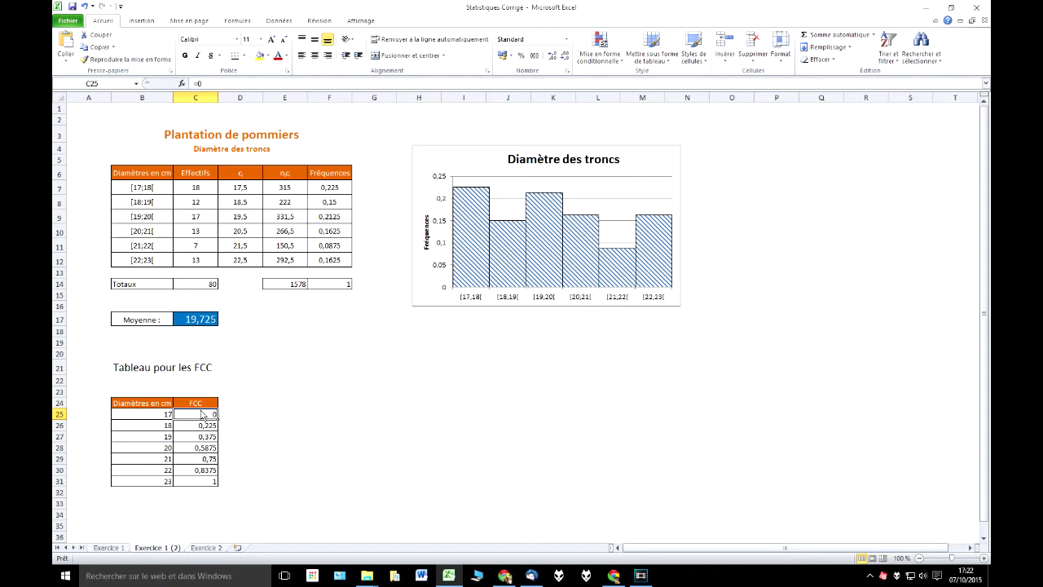
drag(202, 416, 204, 483)
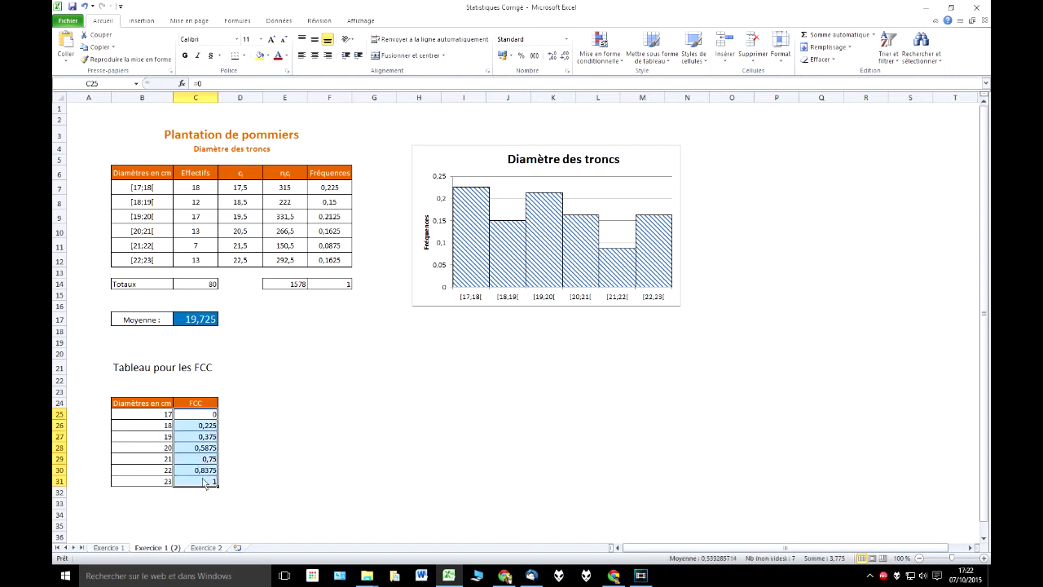
Insert a line chart with markers of the FCC values and place it below the histogram.
click(142, 21)
click(313, 47)
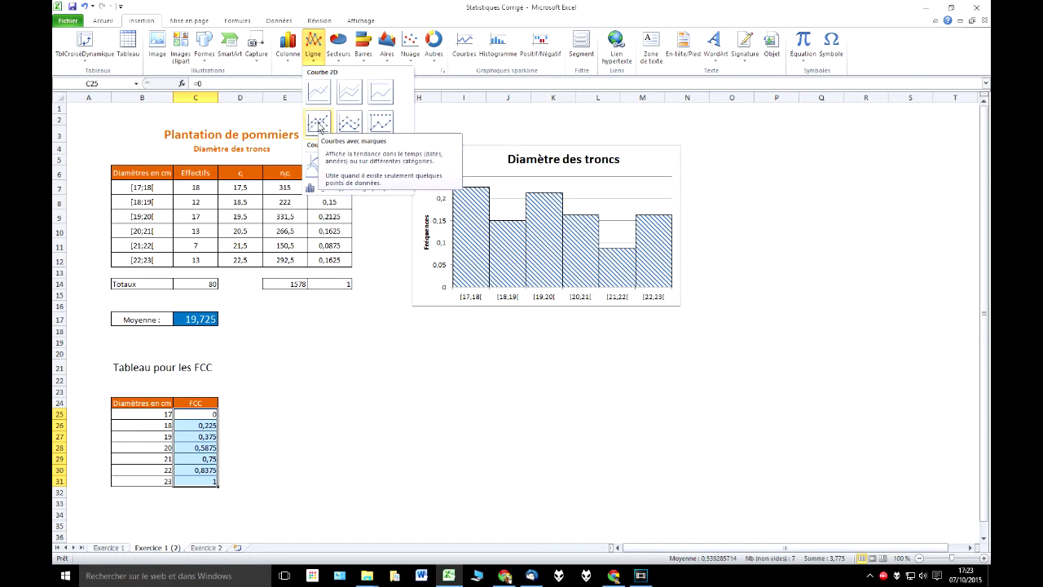
click(319, 127)
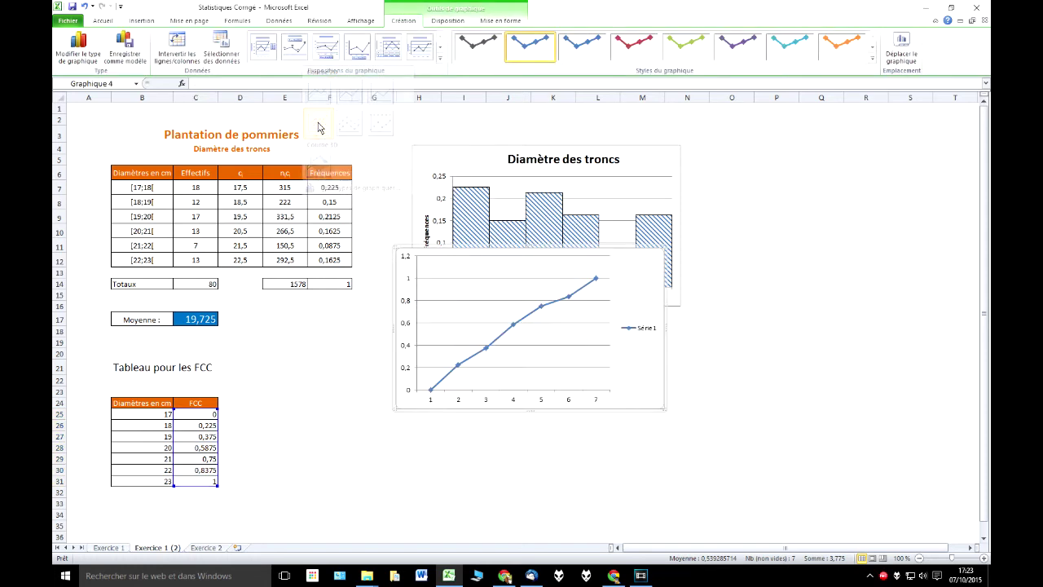
mouse_move(646, 283)
mouse_down()
mouse_move(627, 339)
mouse_move(648, 373)
mouse_up()
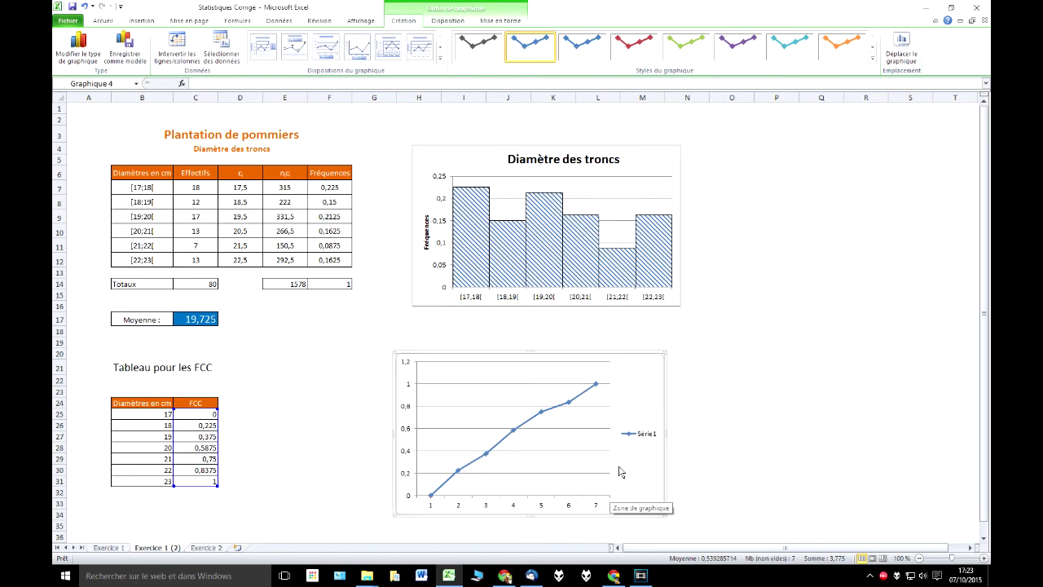
Use the diameters in B25:B31 (17 to 23) as the line chart's horizontal axis labels.
right_click(641, 399)
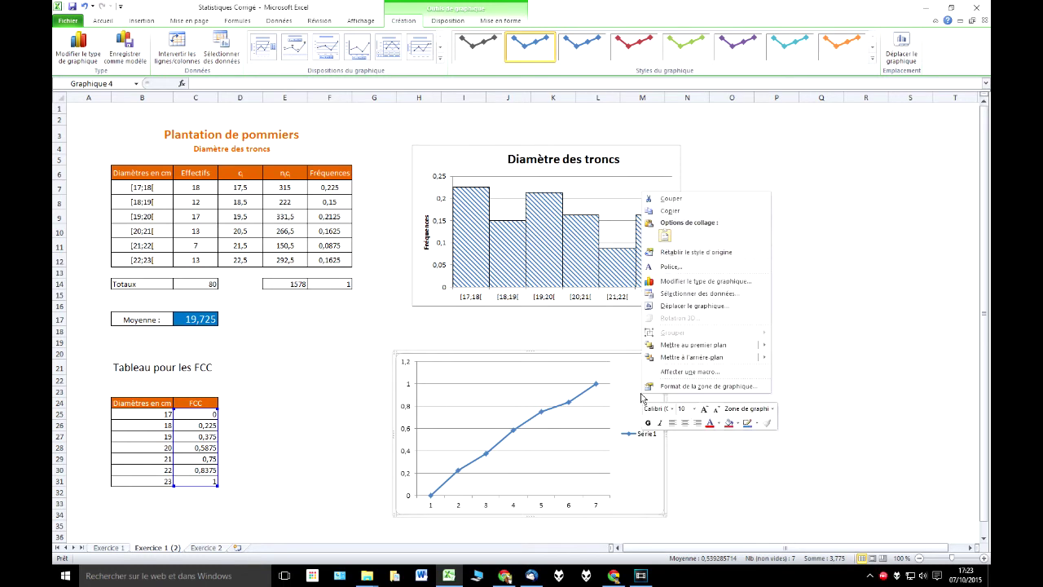
click(734, 298)
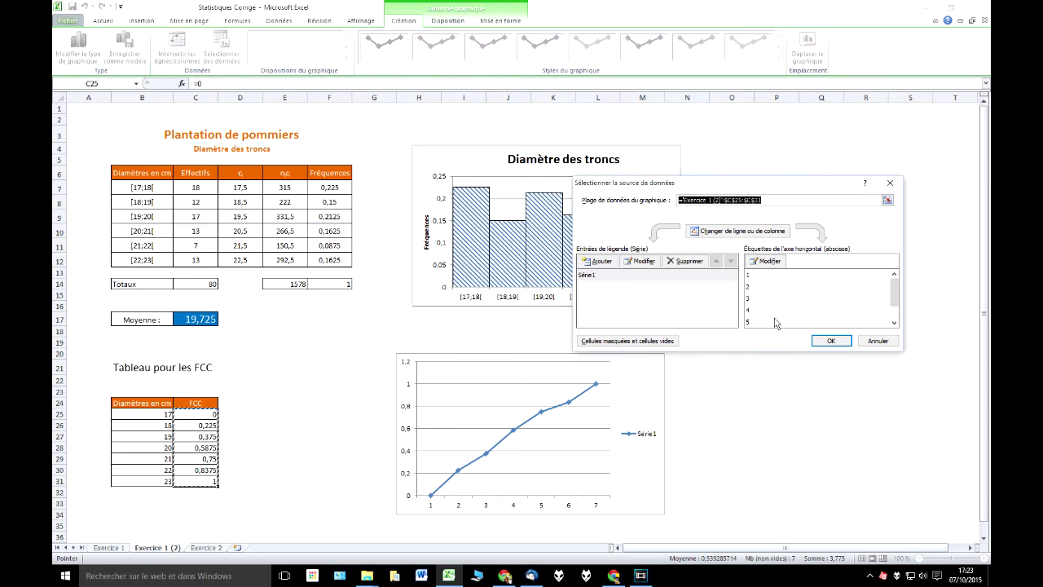
click(766, 261)
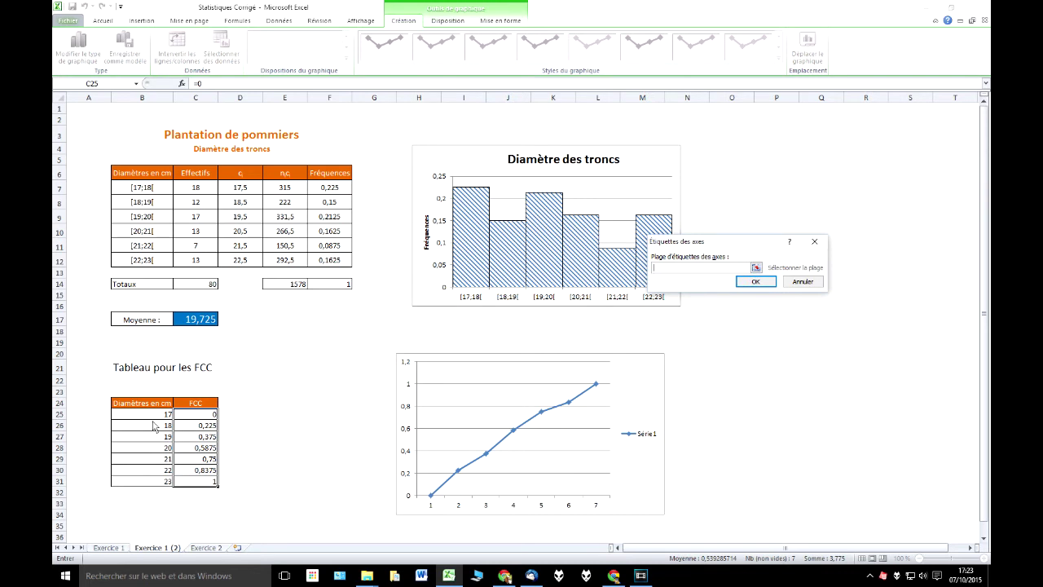
drag(154, 414, 148, 482)
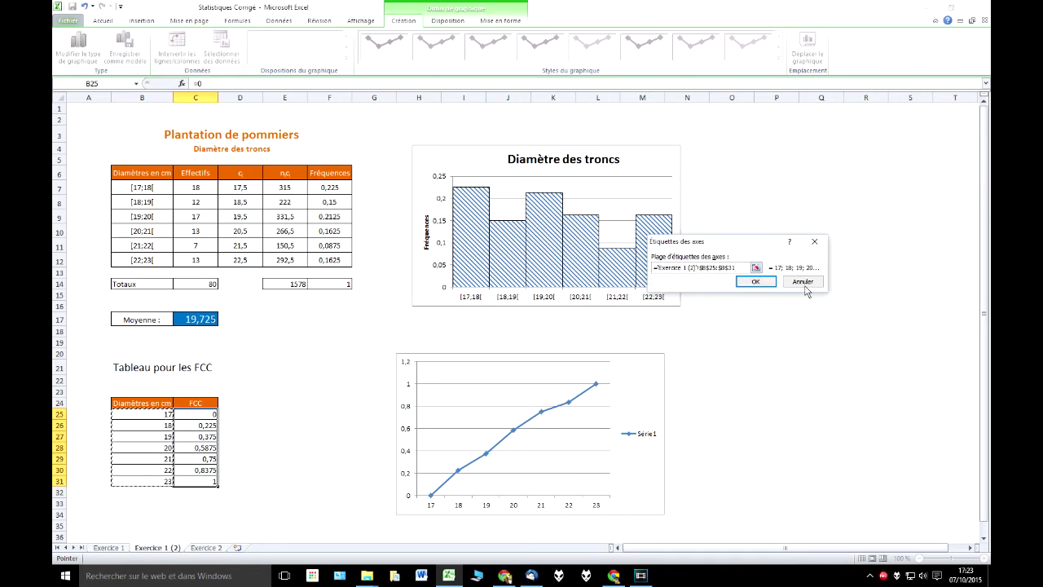
click(762, 283)
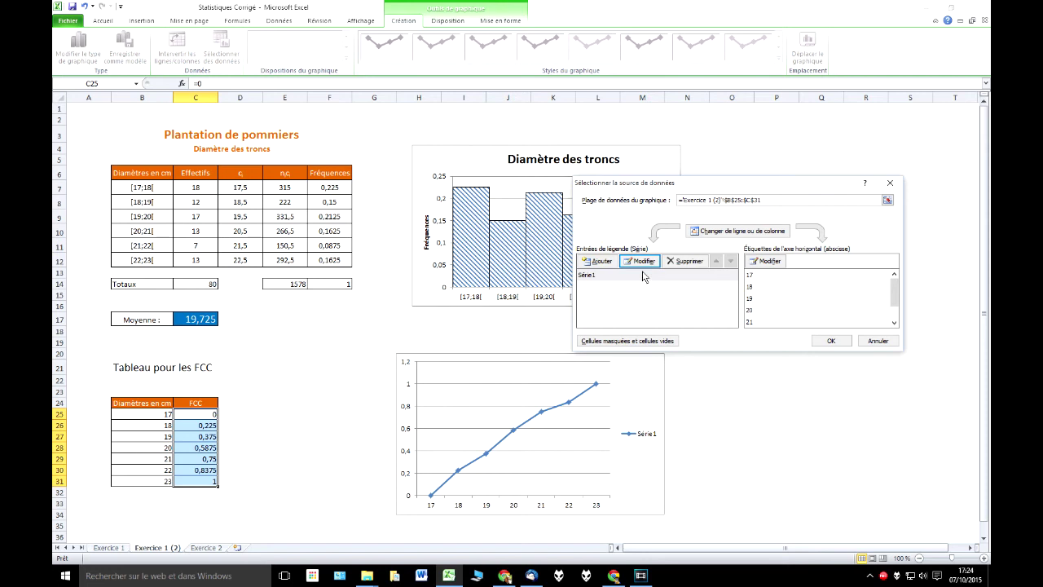
Name the line series from header C24 ('FCC') and nudge the chart slightly up and right.
click(646, 263)
click(700, 256)
click(205, 406)
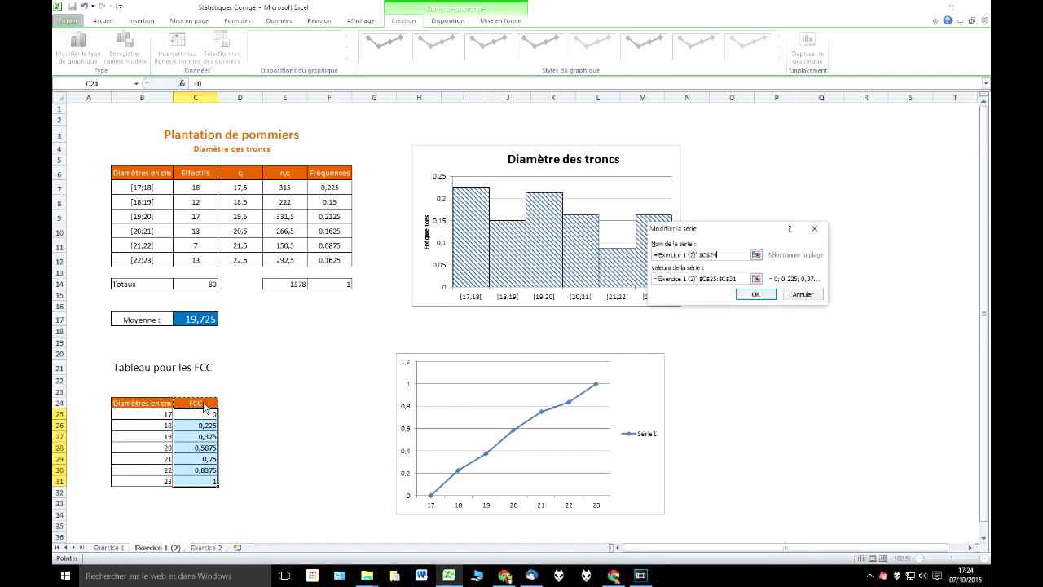
click(754, 295)
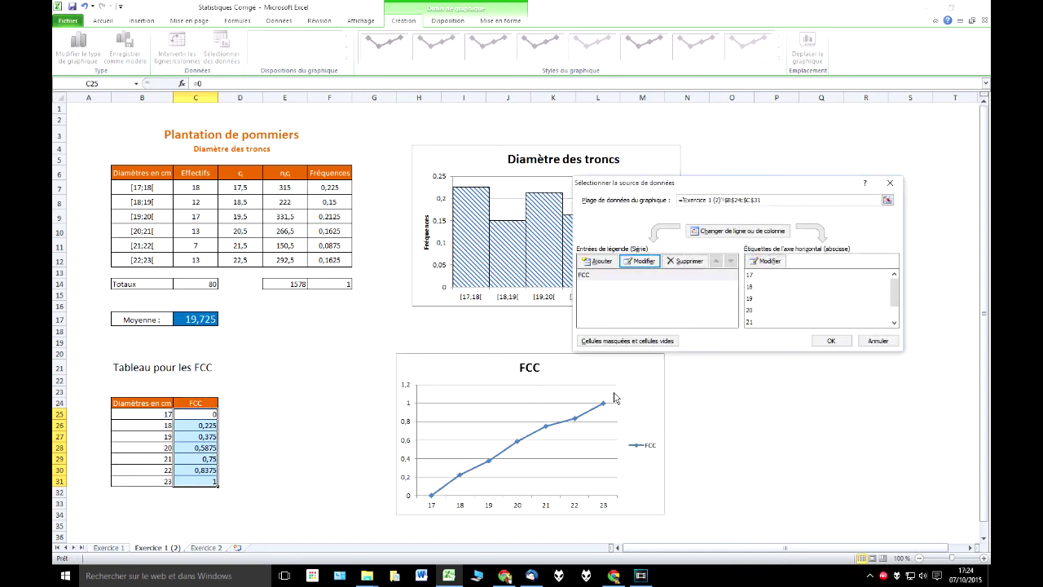
click(833, 343)
mouse_move(582, 372)
mouse_down()
mouse_move(615, 345)
mouse_move(604, 359)
mouse_up()
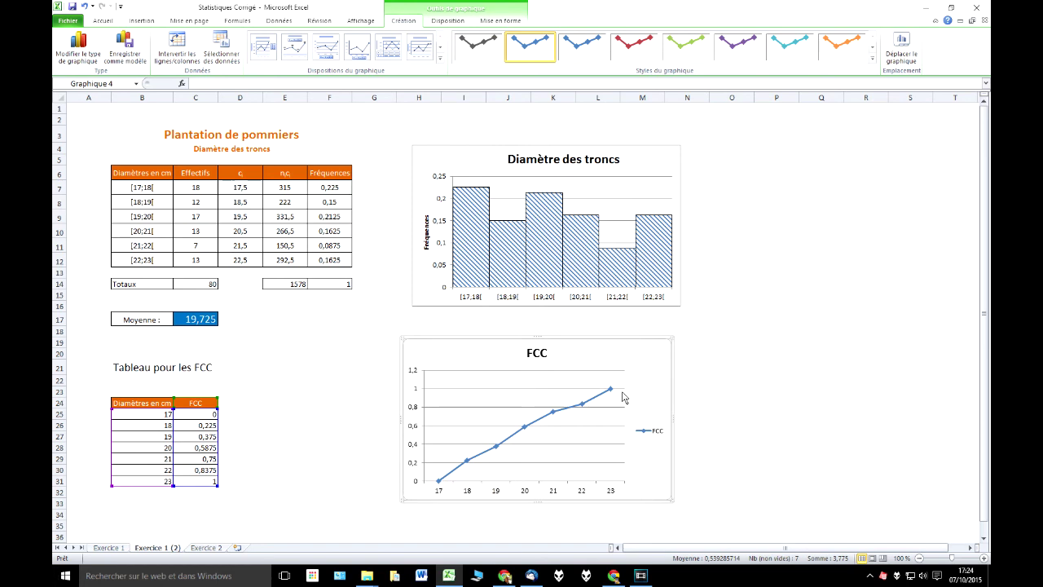